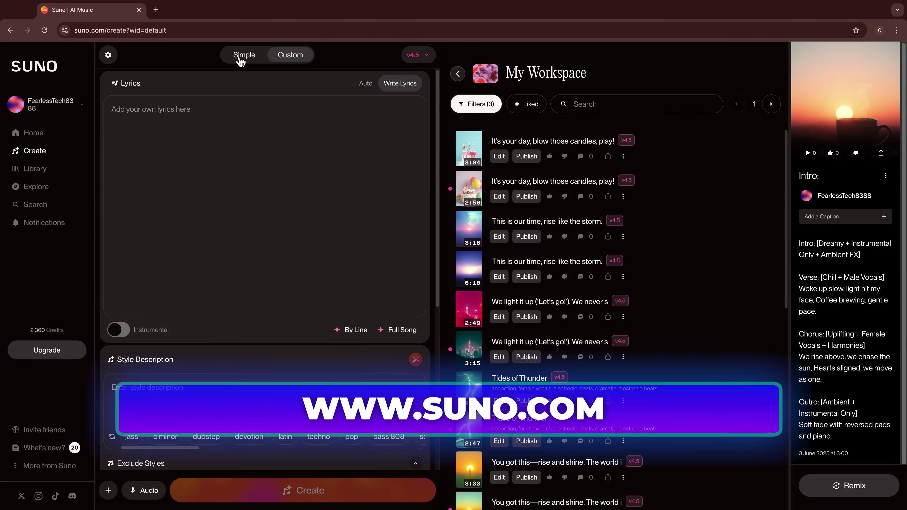
# Open the Create page and enter the heartbreak and cinematic ambient prompts, instrumental only
pyautogui.click(239, 55)
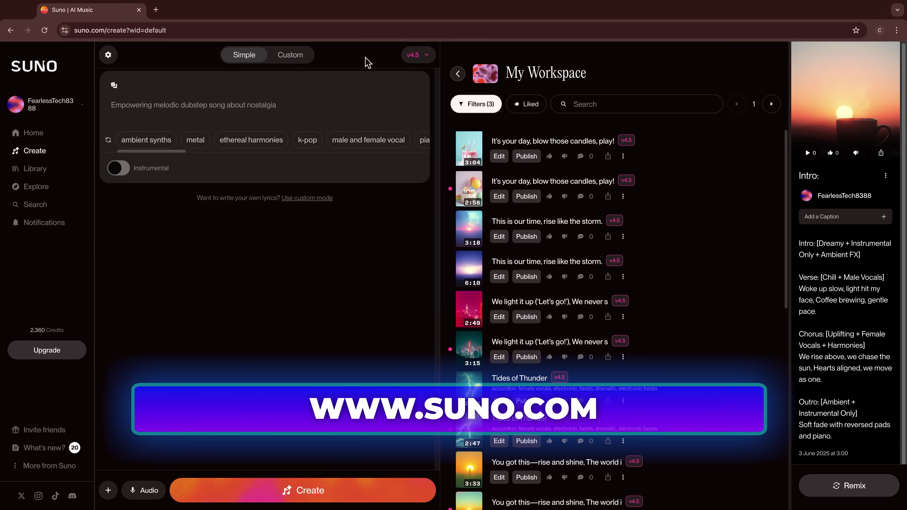
pyautogui.click(418, 54)
pyautogui.write('A sad pop song about heartbreak')
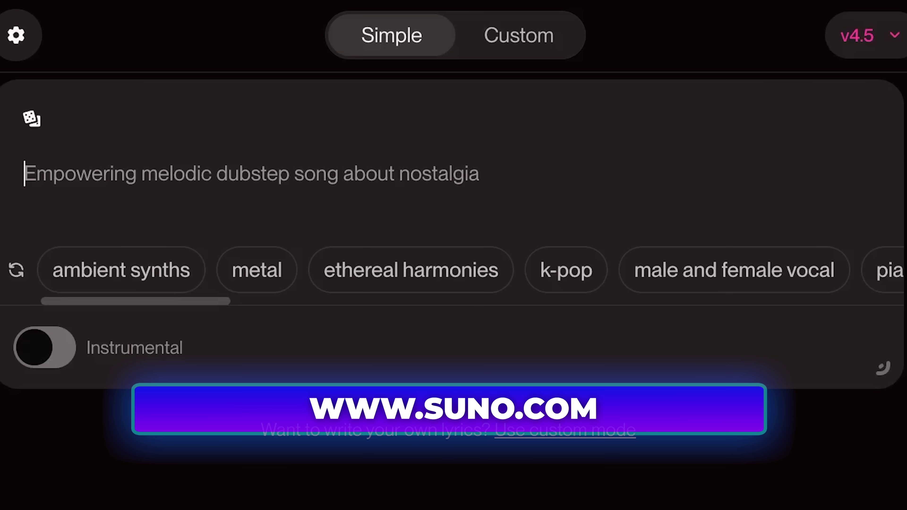
pyautogui.write('Cinematic ambient with piano and strings')
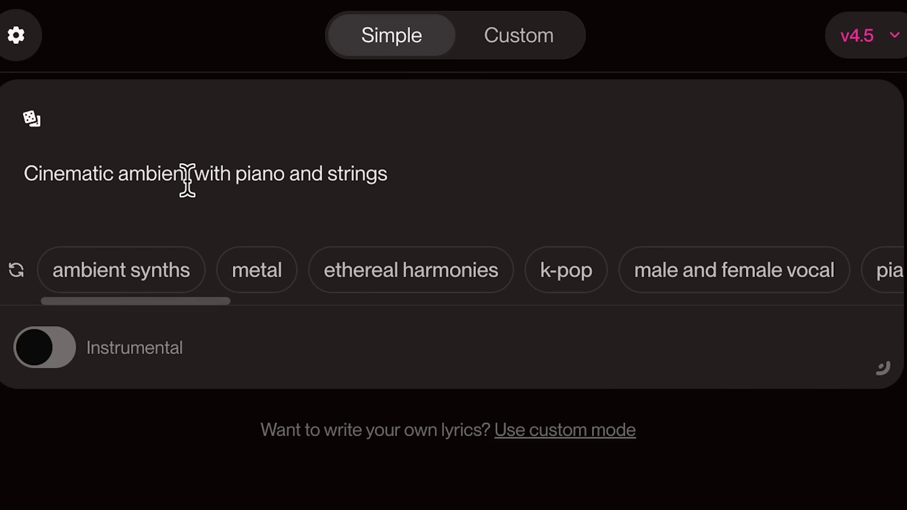
pyautogui.click(44, 354)
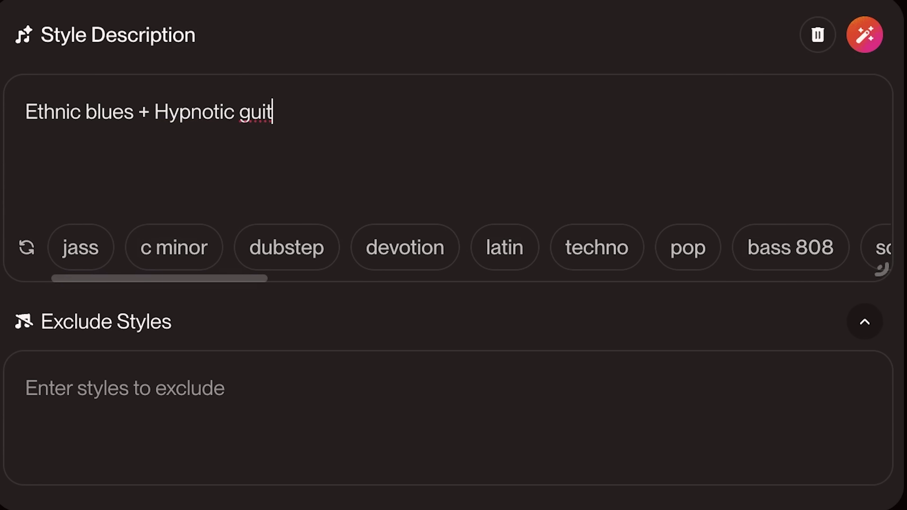
# Add 'ar + Shak' to the style, begin the title 'Nature Documen', and paste the prepared lyrics
pyautogui.write('ar + Shaker')
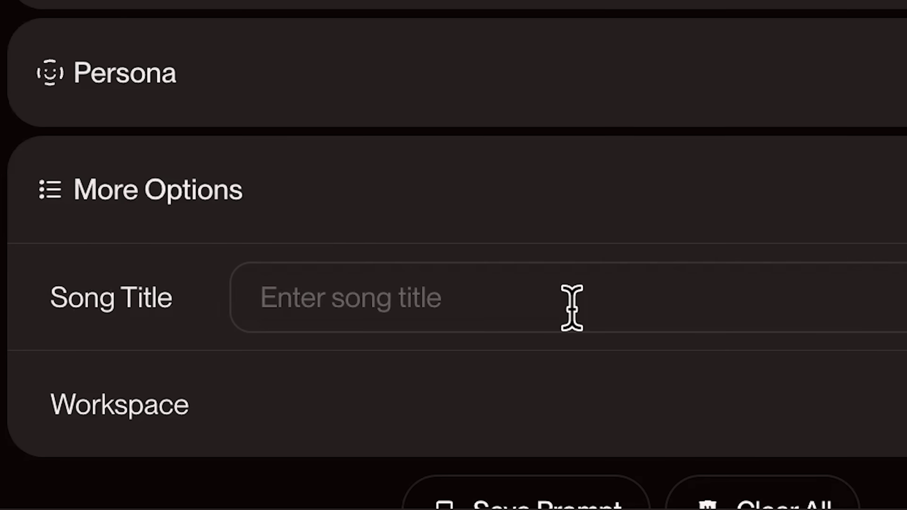
pyautogui.click(570, 306)
pyautogui.write('Nature Documen')
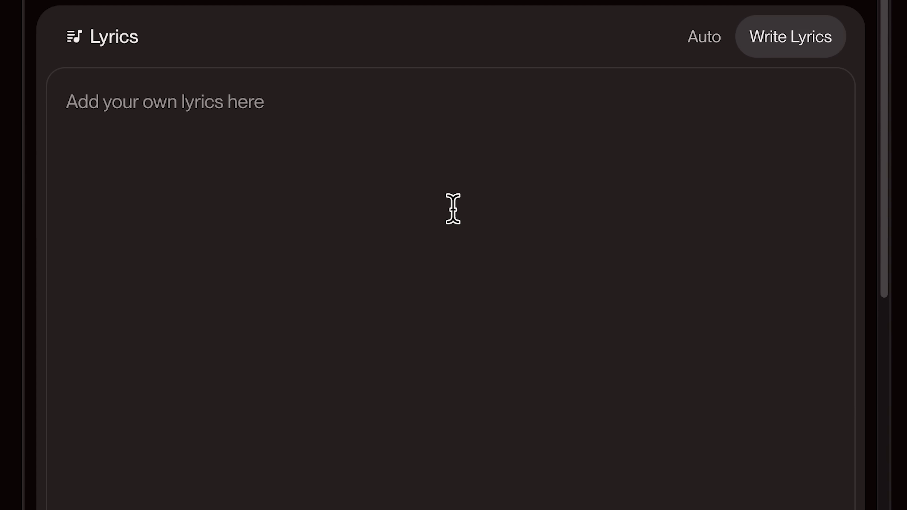
pyautogui.write('Verse: [Playful + Acoustic Guitar + Snap FX + Light Melody] Sunny skies, and shoes untied, Laughing loud, we run and slide.  Bridge: [Instrumental Only + Bouncy Rhythm + Whistle Layer]  Chorus: [Fun + Catchy Tune + Simple Claps + Ad-libs] We don\'t care, we\'re feeling free, ("Woo!") This is how it\'s meant to be! ("Haha!")')
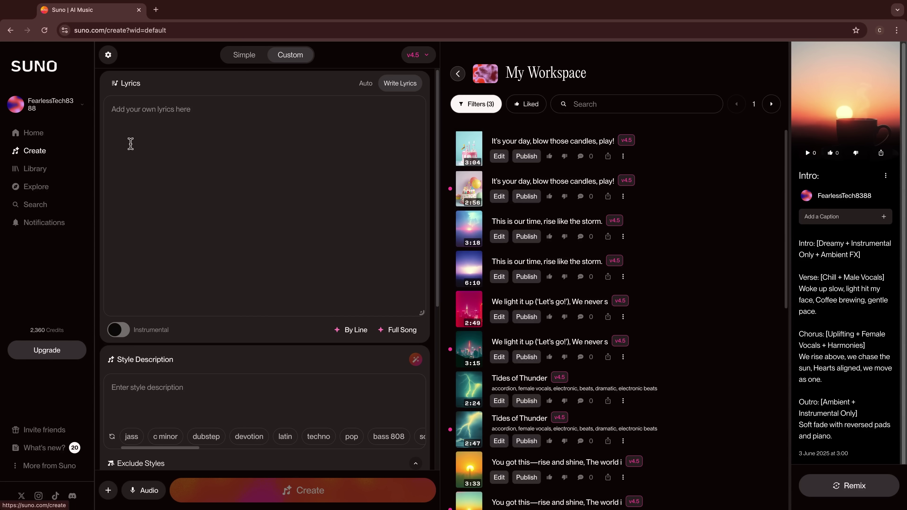
# Switch the form to Simple mode and check the model versions, keeping v4.5
pyautogui.click(241, 57)
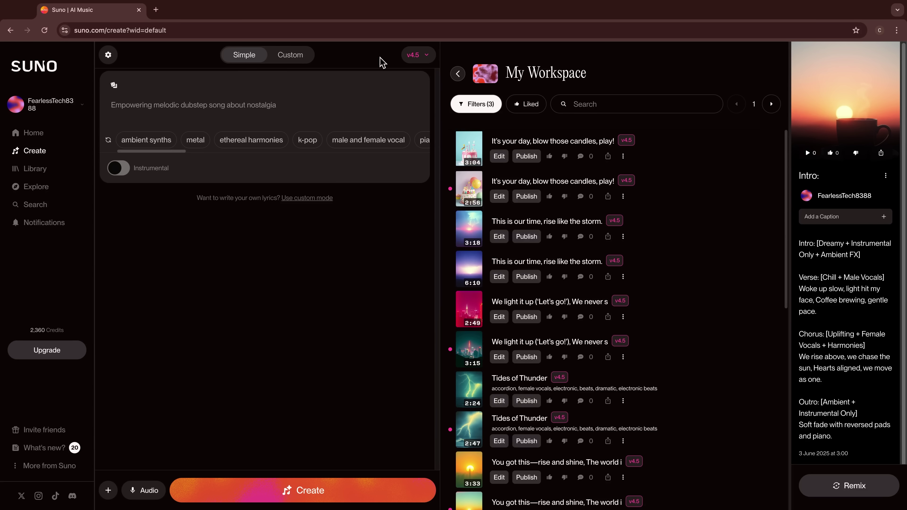
pyautogui.click(413, 57)
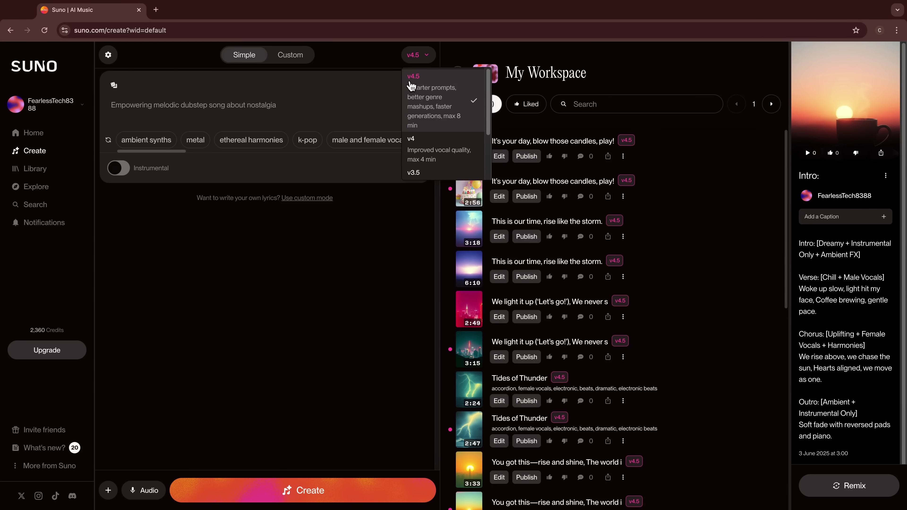
pyautogui.click(189, 114)
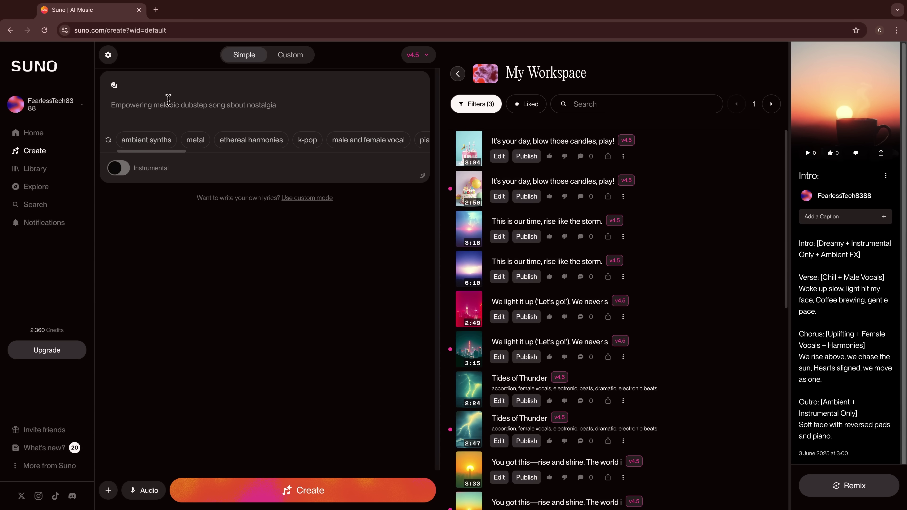
# Generate songs from the Simple prompt 'A sad pop song about heartbreak'
pyautogui.write('A s')
pyautogui.write('ad pop song about ')
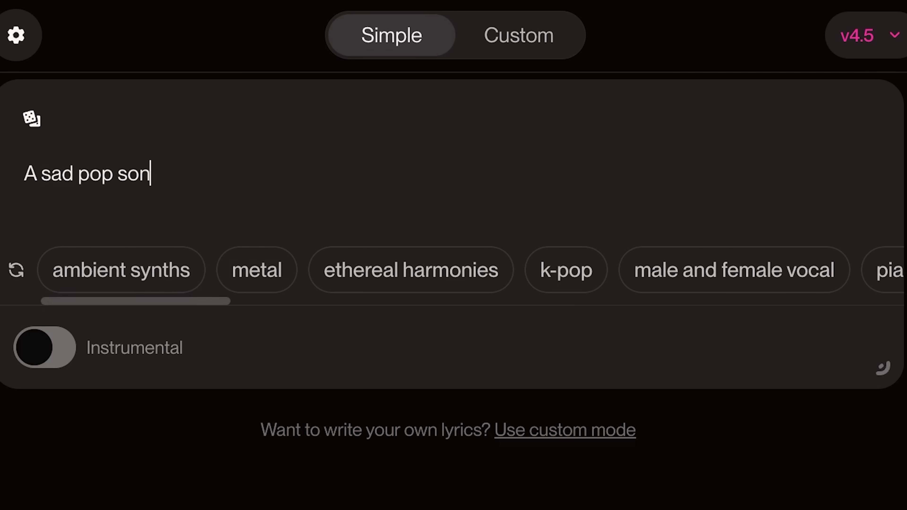
pyautogui.write('heartbreak')
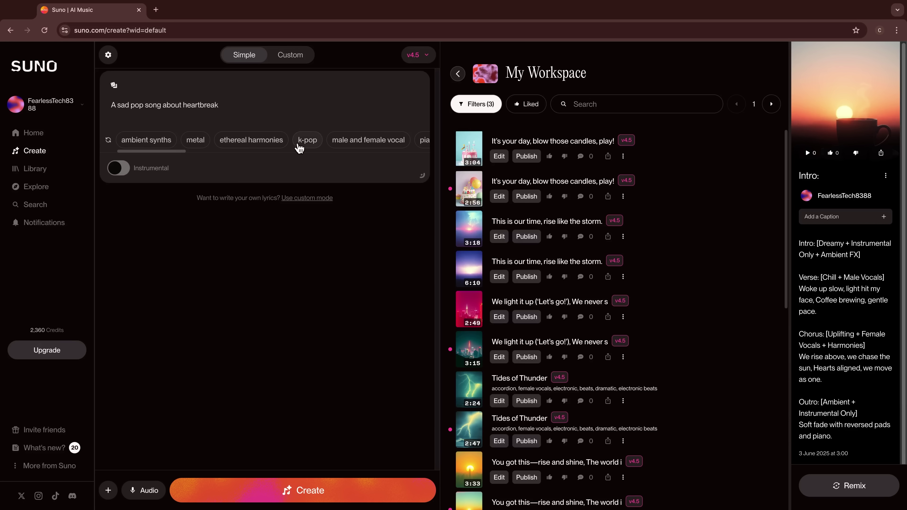
pyautogui.click(268, 490)
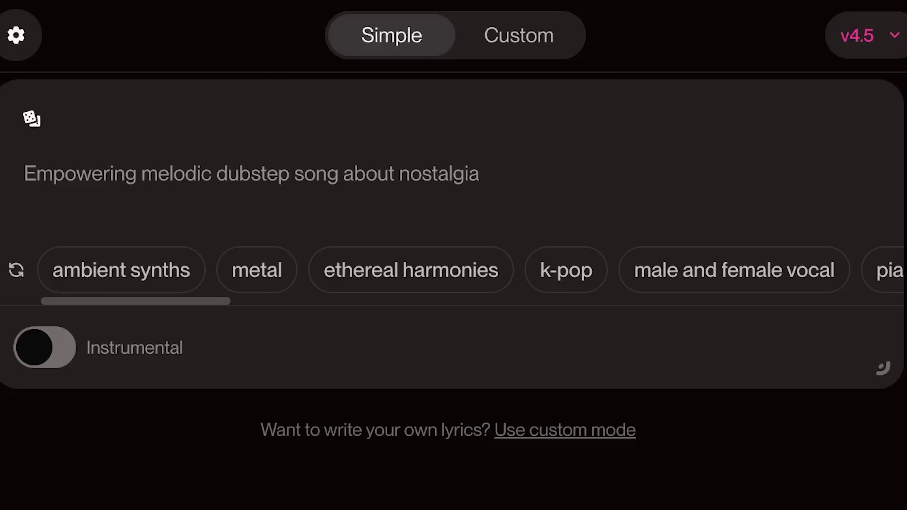
# Generate instrumental tracks from 'Cinematic ambient with piano and strings' and pause the first result
pyautogui.write('Cinematic ambient with piano and strings')
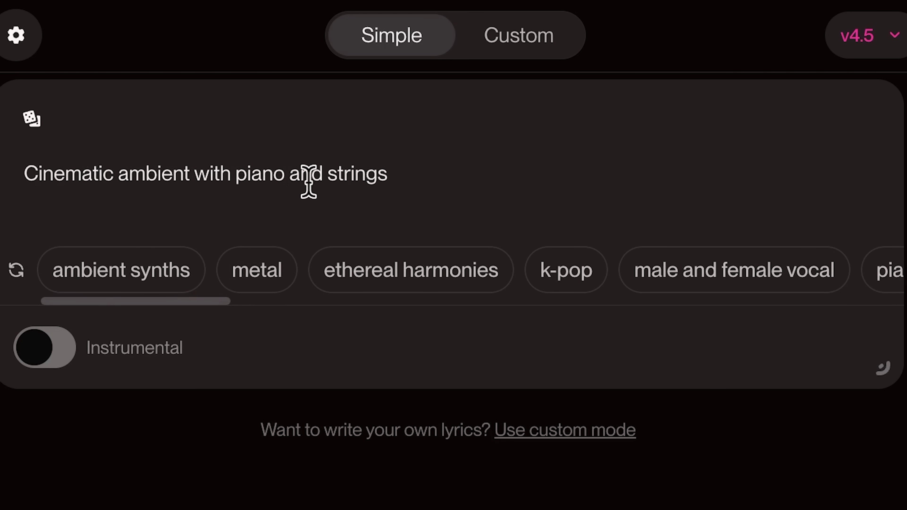
pyautogui.click(41, 349)
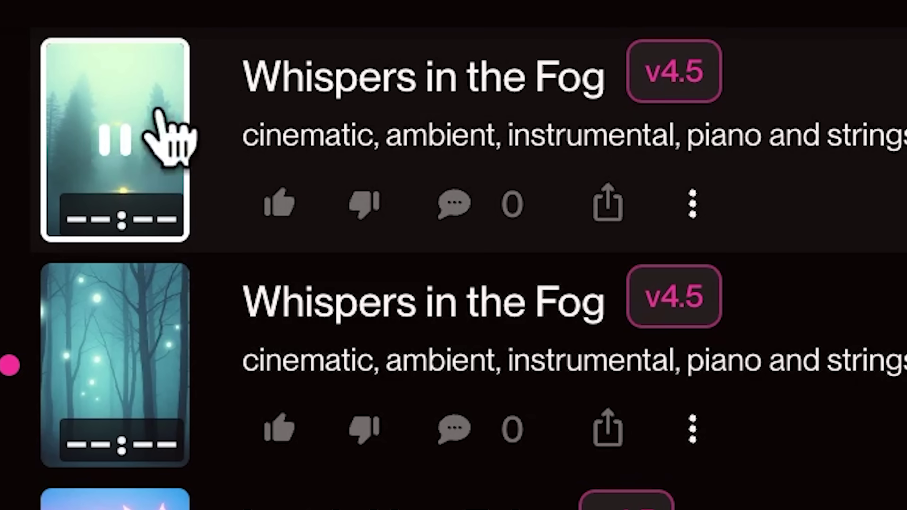
pyautogui.click(116, 140)
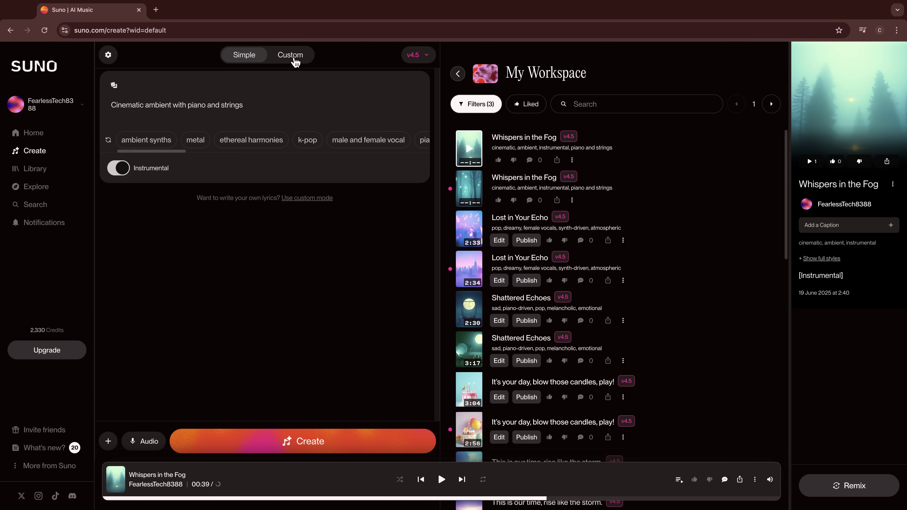
# Switch to Custom mode and try the Auto and Write Lyrics options
pyautogui.click(294, 57)
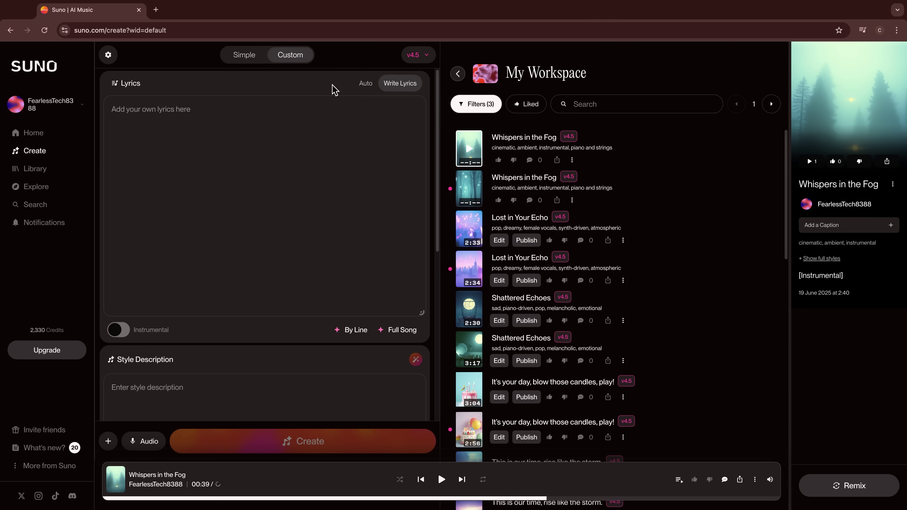
pyautogui.click(362, 84)
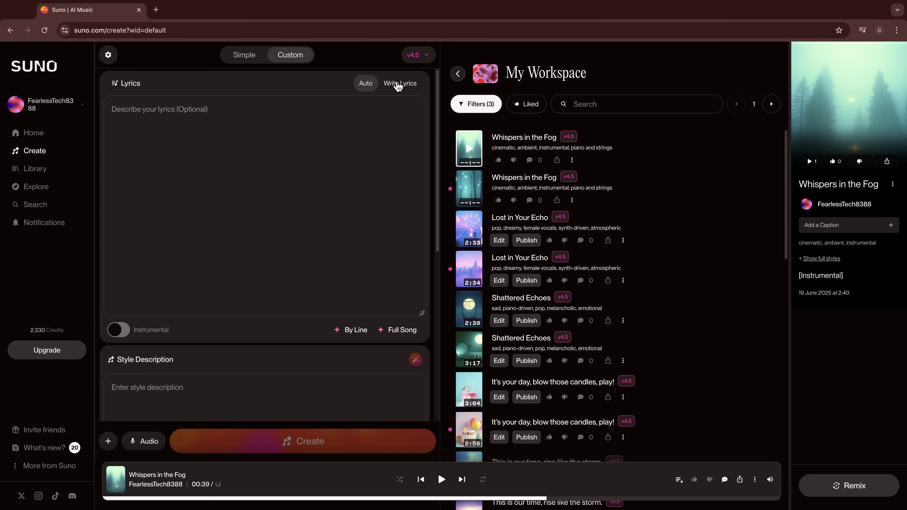
pyautogui.click(395, 86)
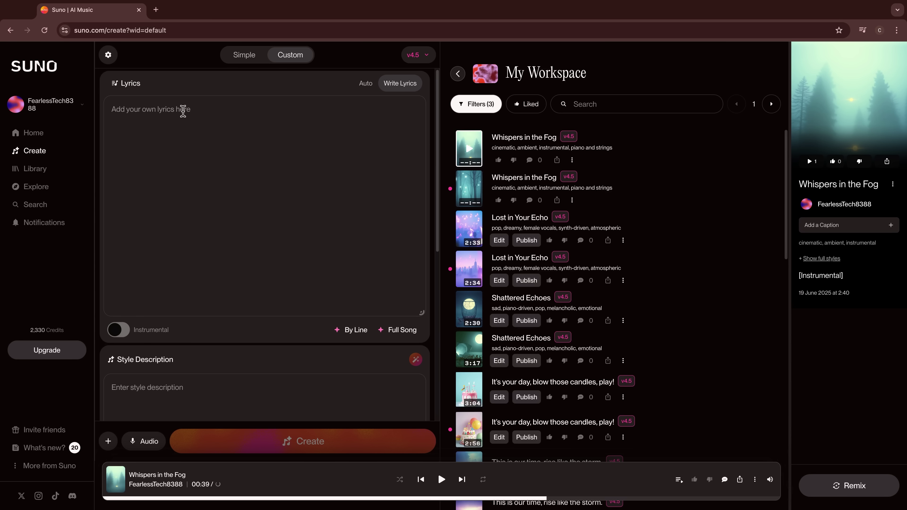
# Turn Instrumental on and back off, then look through the form down to Song Title
pyautogui.click(114, 332)
pyautogui.click(119, 88)
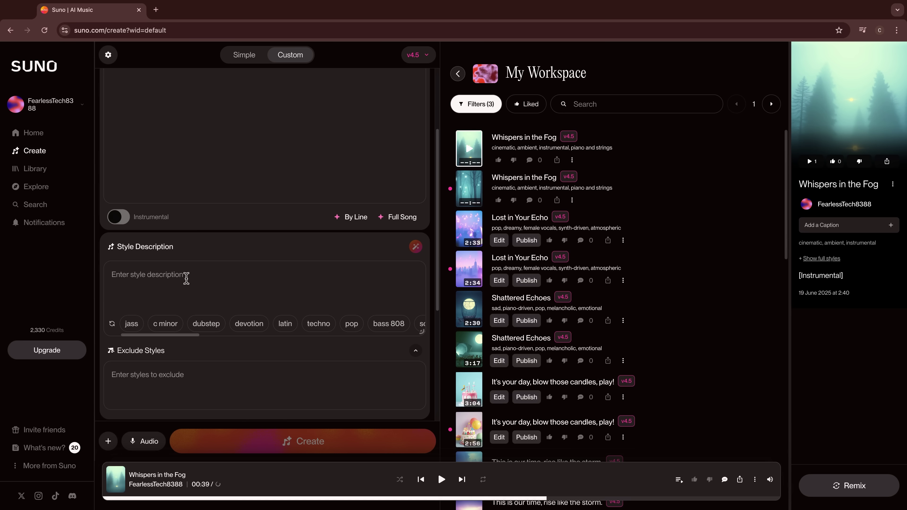
pyautogui.scroll(-2, 184, 277)
pyautogui.scroll(-3, 118, 302)
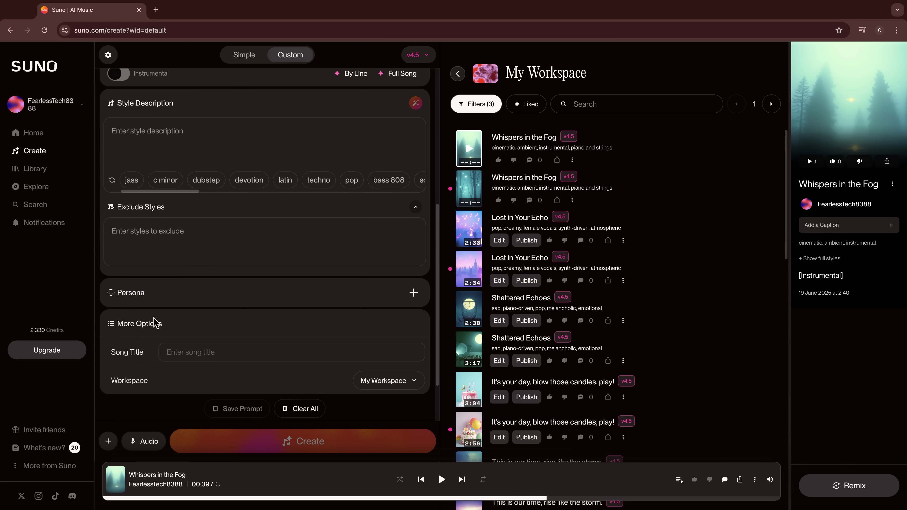
pyautogui.scroll(9, 223, 353)
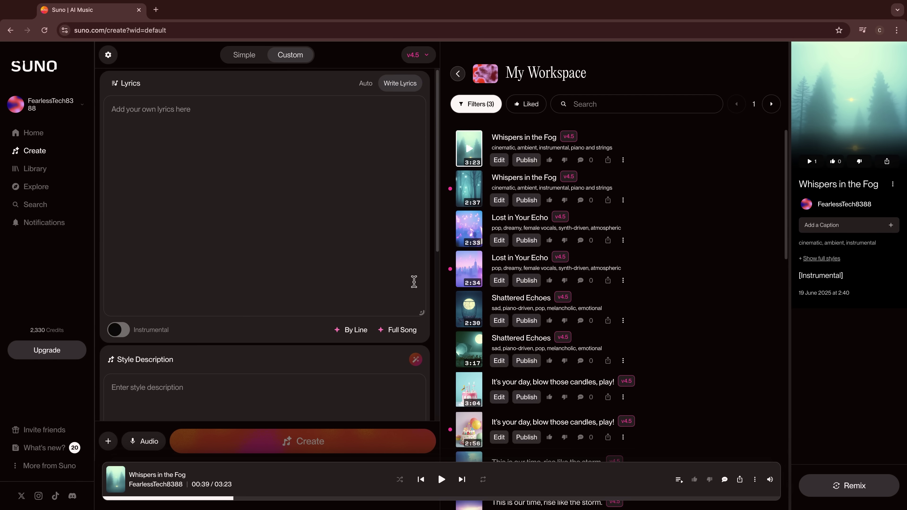
# Generate a song from the auto-lyrics tag [Happy + Electric Guitar + Female Vocals + Claps]
pyautogui.click(365, 92)
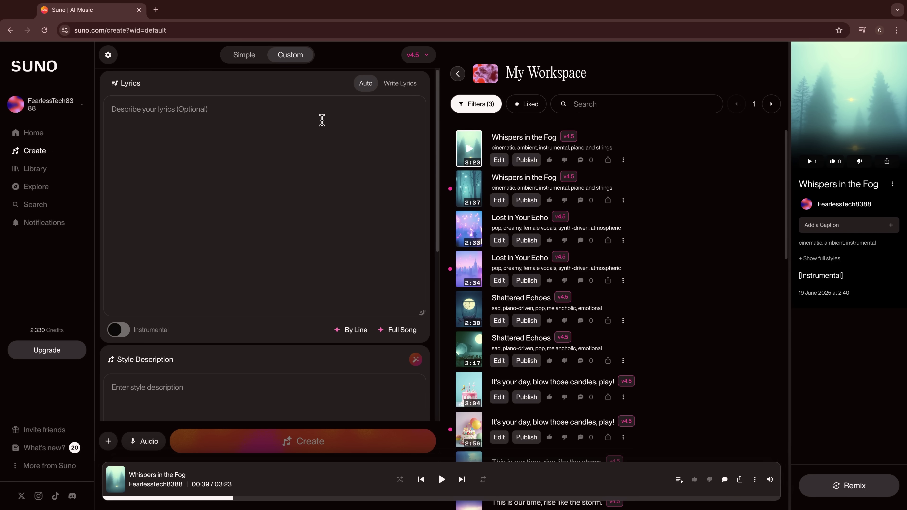
pyautogui.write('[Happy + Electric Guitar + Female Vocals + Claps]')
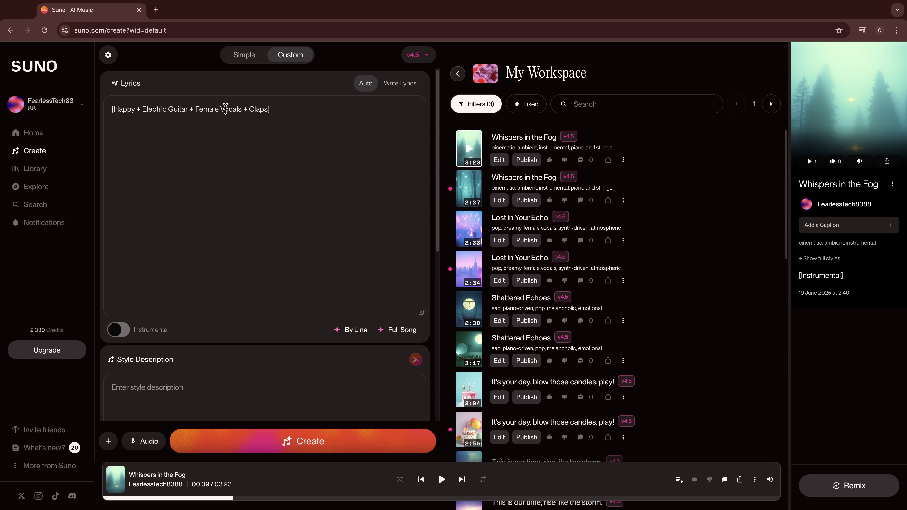
pyautogui.click(309, 452)
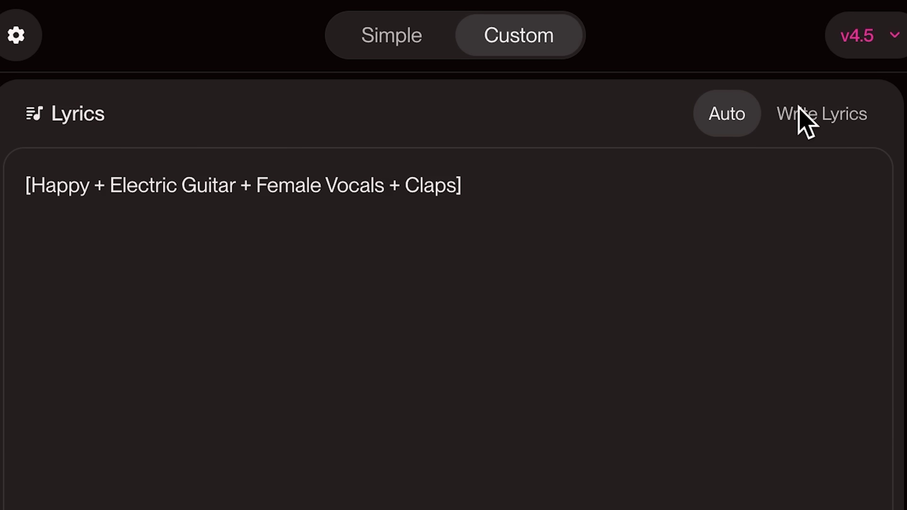
# Switch to Write Lyrics and paste the Happy tag line with its verse lyrics
pyautogui.click(817, 130)
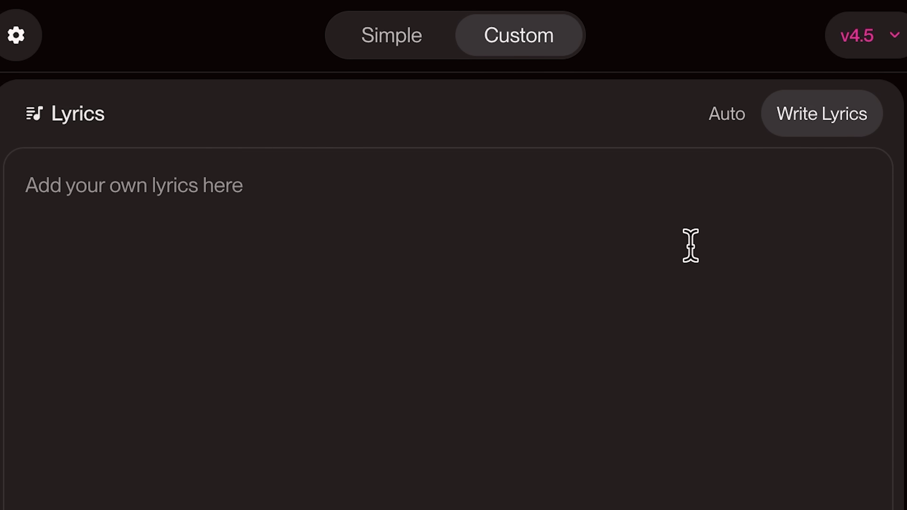
pyautogui.write('[Happy + Electric Guitar + Female Vocals + Claps] Verse: We rise again, no fear inside, Through fire and storm, we shine with pride.')
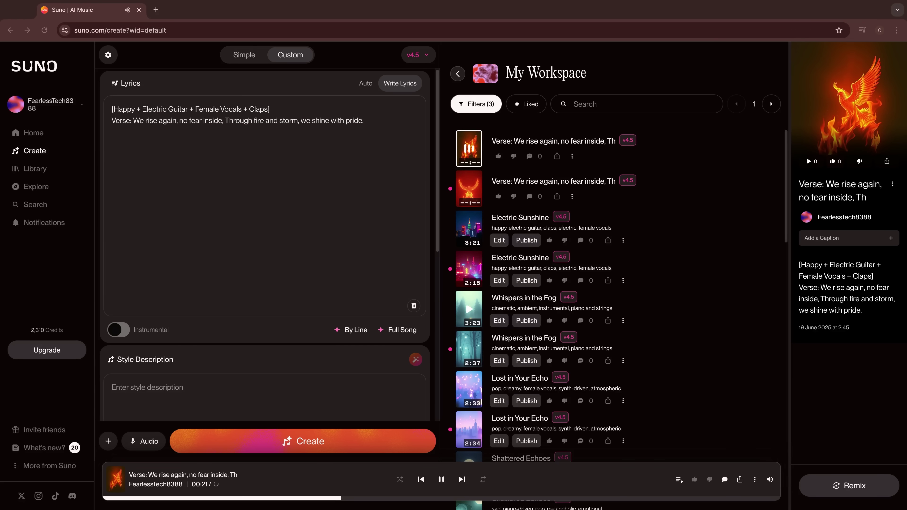
# Select the [Cinematic + Tension + Instrumental Only + Pulsing Synths] line and turn Instrumental on
pyautogui.moveTo(111, 109); pyautogui.dragTo(277, 104)
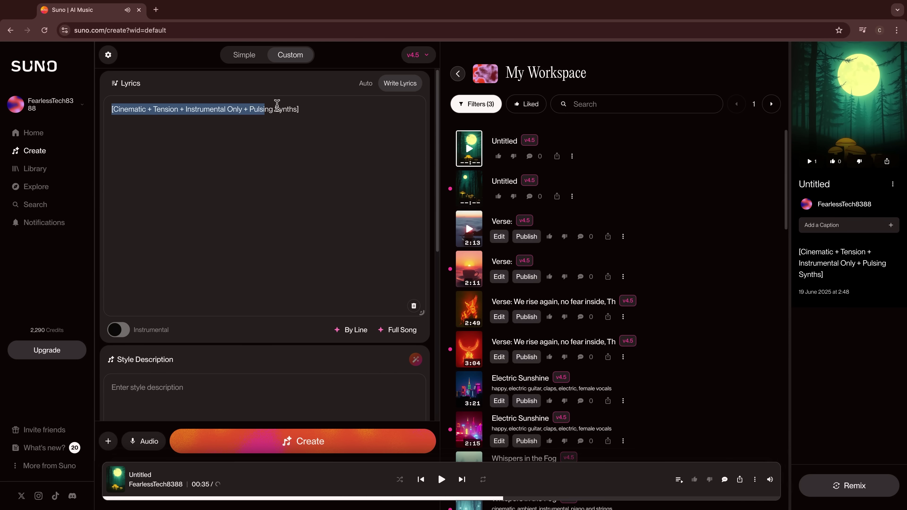
pyautogui.moveTo(341, 113); pyautogui.dragTo(94, 111)
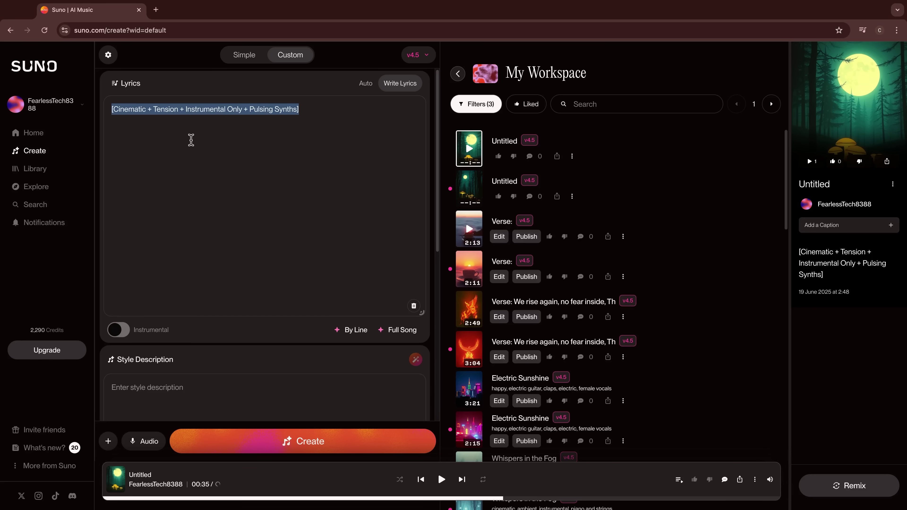
pyautogui.click(117, 331)
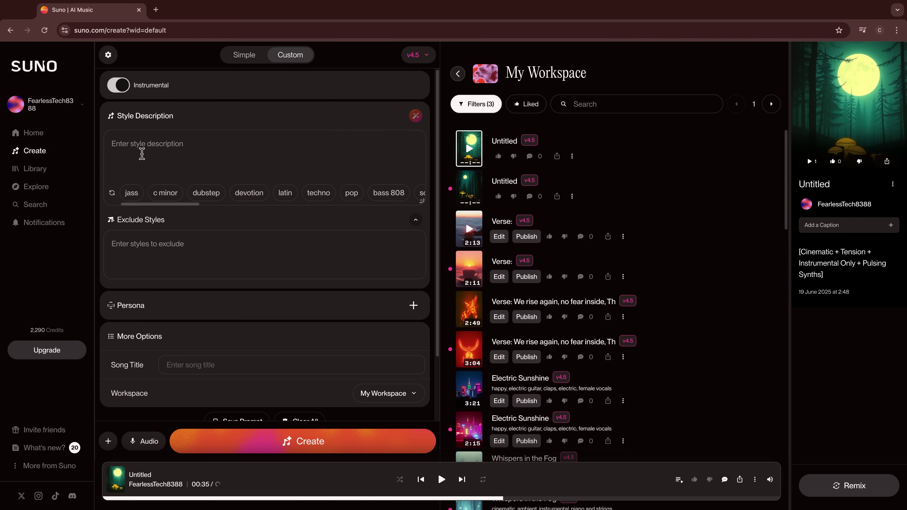
# Enter the style description 'Ethnic blues + Hypnotic guitar + Shakers'
pyautogui.click(142, 154)
pyautogui.write('Ethnic bl')
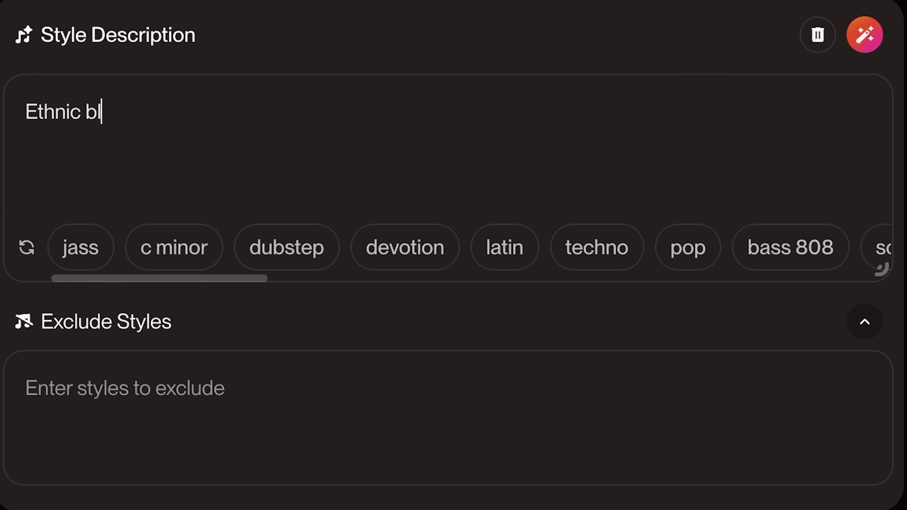
pyautogui.write('ues')
pyautogui.press('Return')
pyautogui.press('BackSpace')
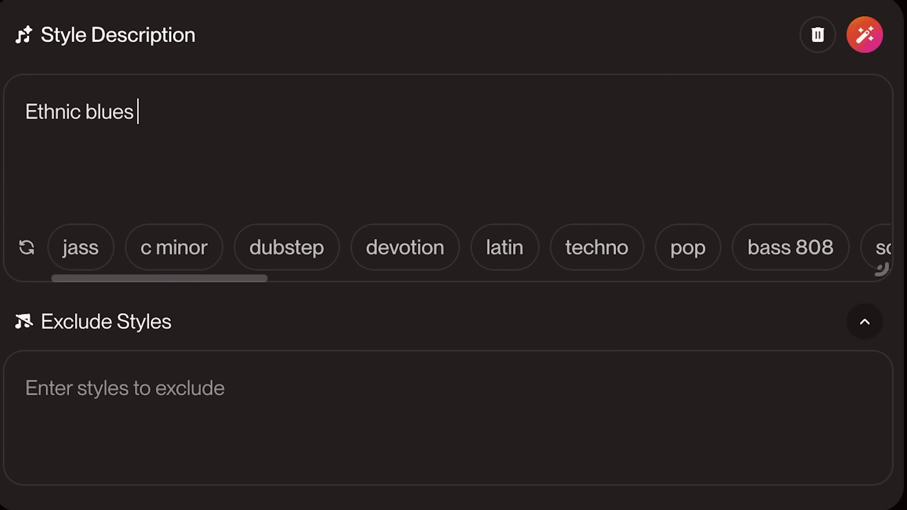
pyautogui.write('+ Hypnotic guitar + Shakers')
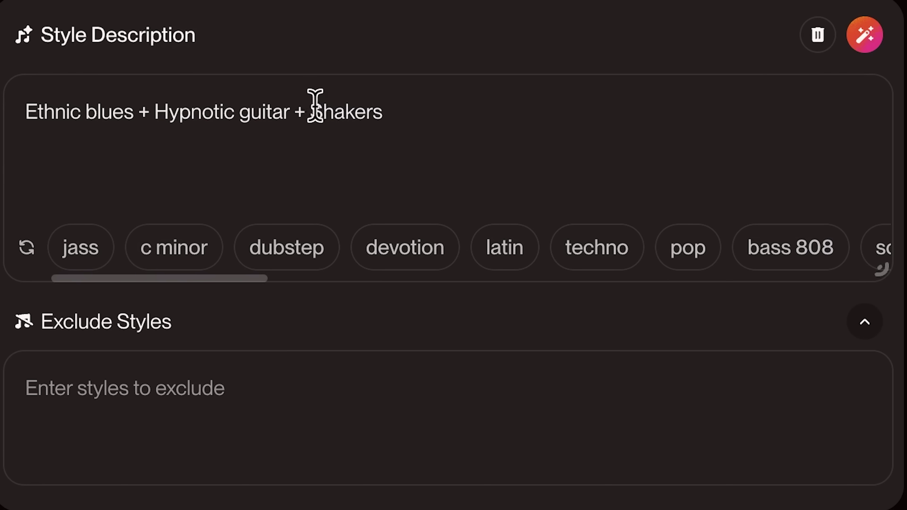
# Exclude Piano and title the song 'Nature Documentary intro'
pyautogui.click(263, 419)
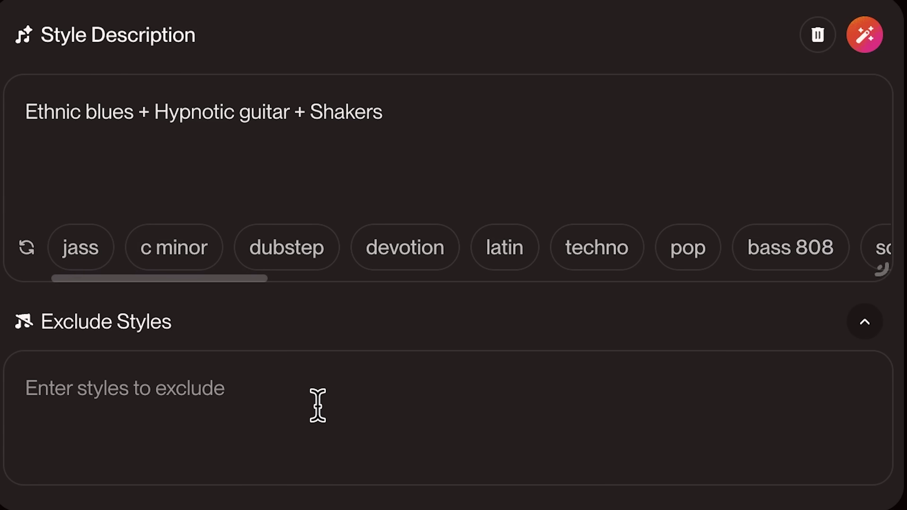
pyautogui.write('Piano')
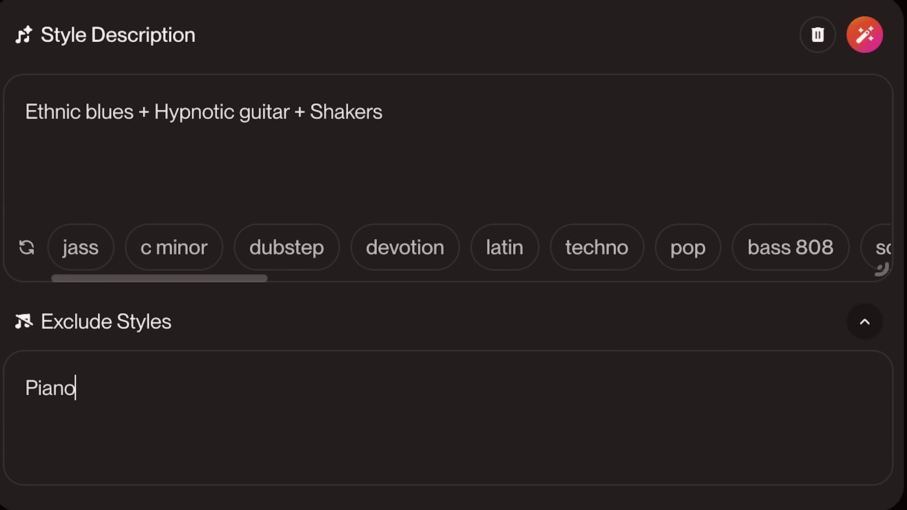
pyautogui.scroll(-5, 571, 307)
pyautogui.click(572, 308)
pyautogui.write('Nature Documentary i')
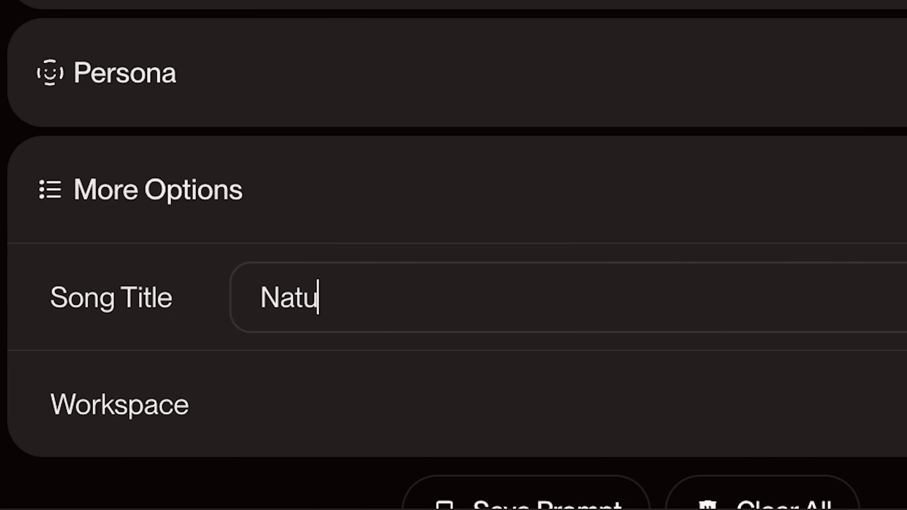
pyautogui.write('ntro')
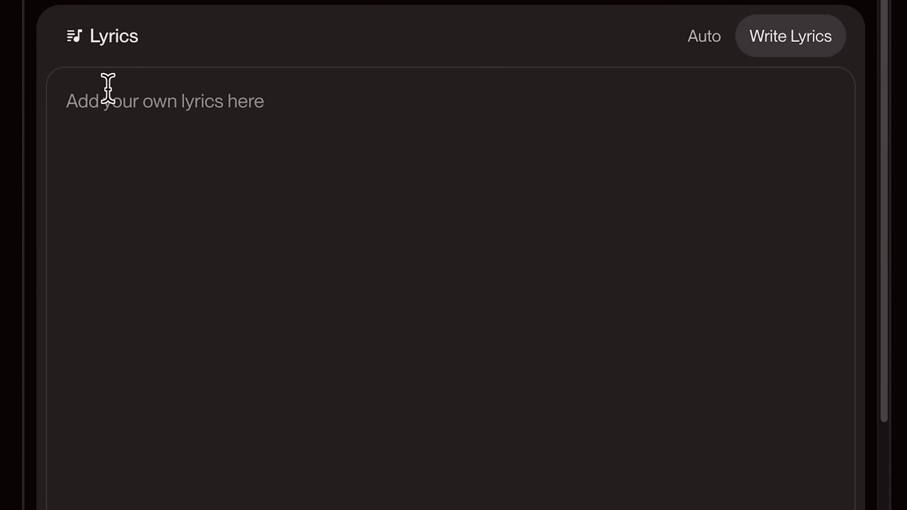
# Paste the prepared tag and lyric lines into the empty lyrics box
pyautogui.click(108, 87)
pyautogui.write('[Uplifting + Female Vocals] You got this—rise and shine, The world is yours, the stars align.')
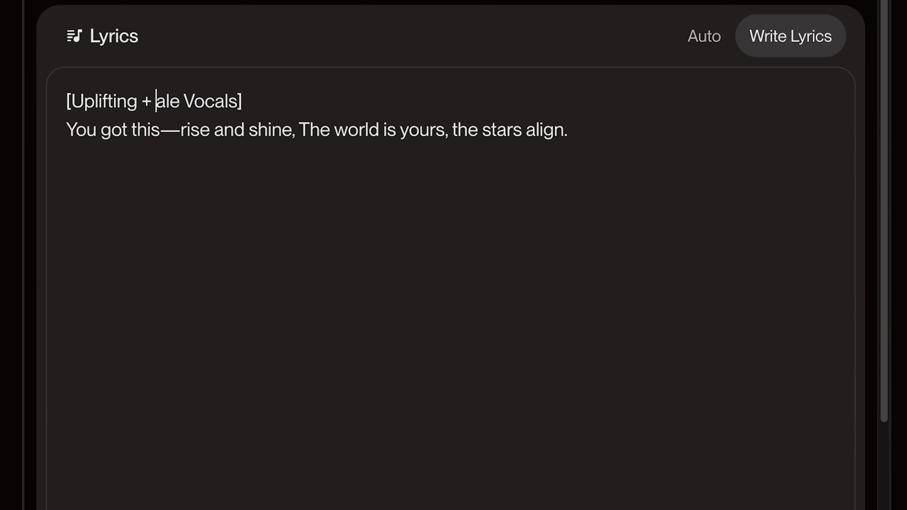
# Fix the lyrics tag to read [Uplifting + Male Vocals] by adding the missing 'M'
pyautogui.write('M')
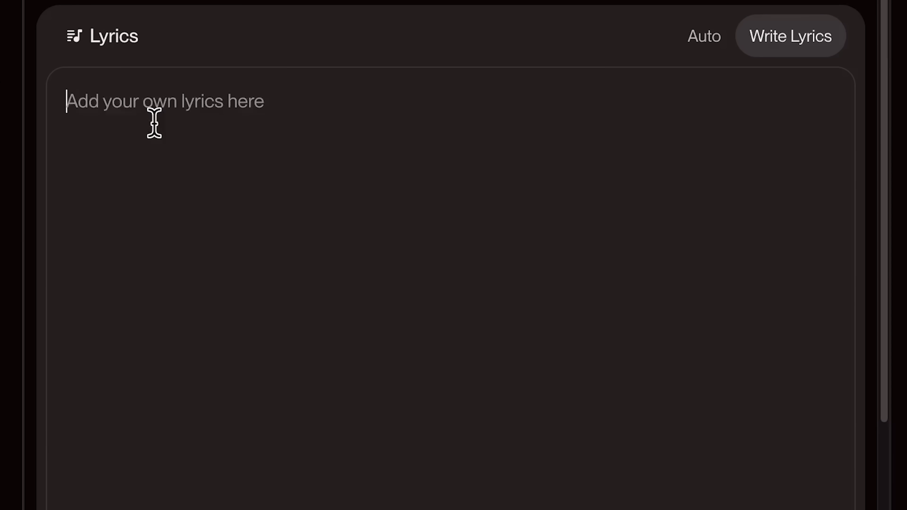
# Paste the tagged lyrics, play the first Sunshine days track, and change the tag's 'Happy' to 'Sad'
pyautogui.write('[Happy + Female Vocals] Sunshine days and skies so blue, Smiling wide, I’m feeling new.')
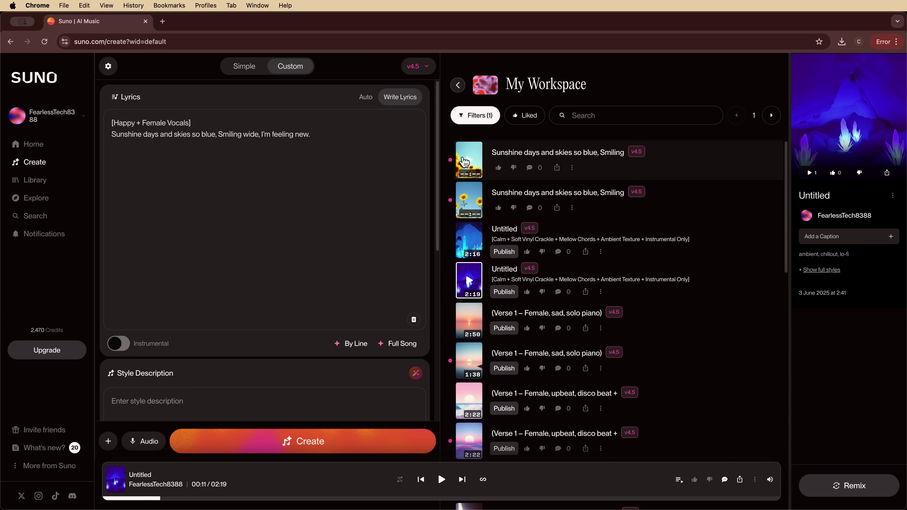
pyautogui.click(464, 161)
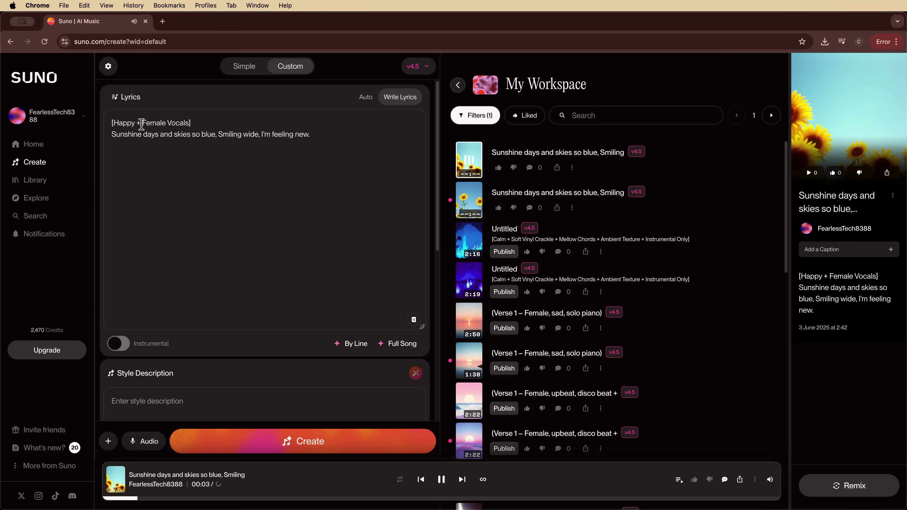
pyautogui.moveTo(135, 123); pyautogui.dragTo(75, 102)
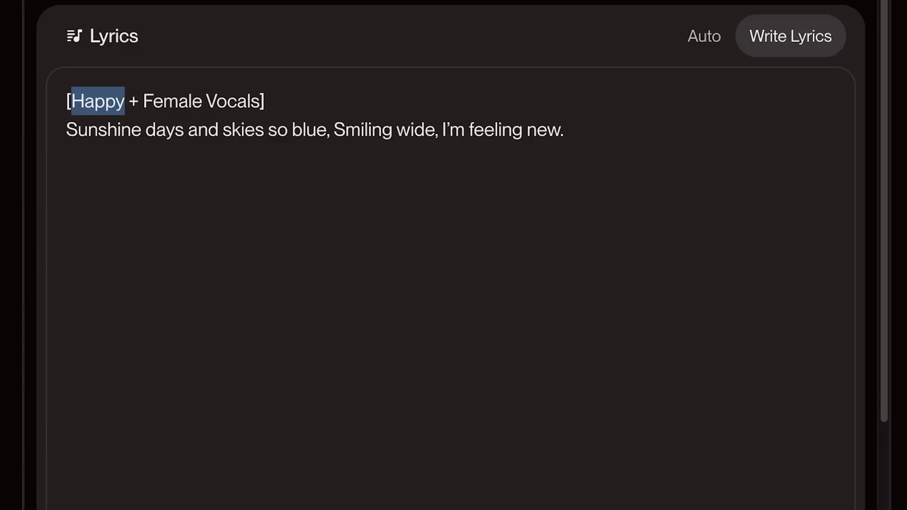
pyautogui.write('Sad')
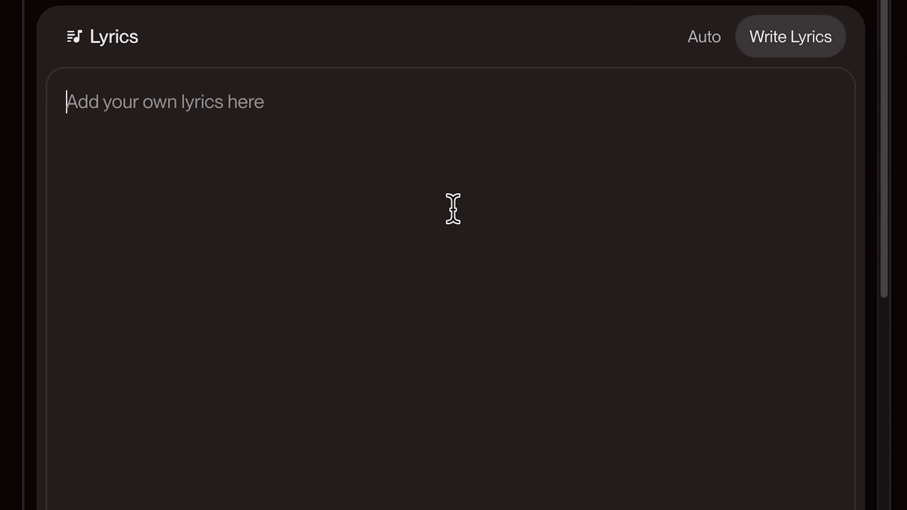
# Paste full lyrics with a playful Verse, an instrumental Bridge and a Chorus with 'Woo!' and 'Haha!' ad-libs
pyautogui.write('Verse: [Playful + Acoustic Guitar + Snap FX + Light Melody] Sunny skies, and shoes untied, Laughing loud, we run and slide.  Bridge: [Instrumental Only + Bouncy Rhythm + Whistle Layer]  Chorus: [Fun + Catchy Tune + Simple Claps + Ad-libs] We don’t care, we’re feeling free, ("Woo!") This is how it’s meant to be! ("Haha!")')
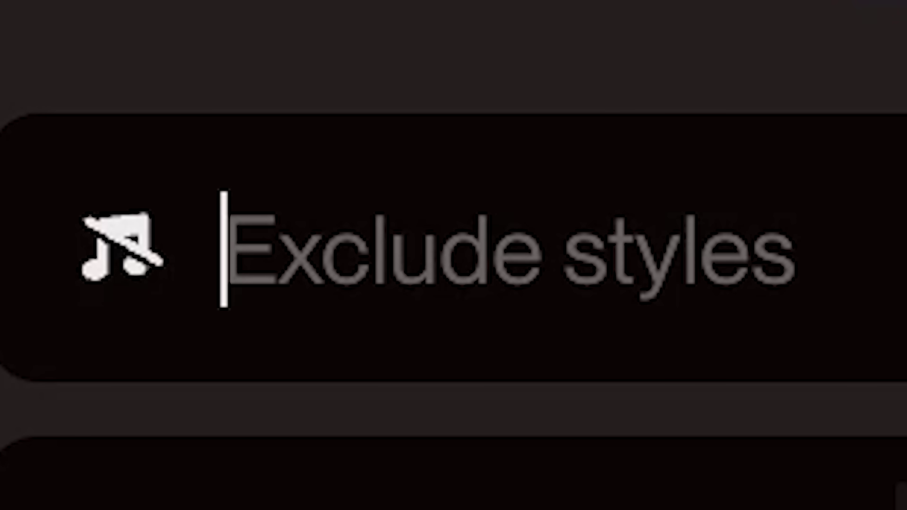
# Exclude the Classical style and title the song 'How it's meant to be'
pyautogui.write('Clas')
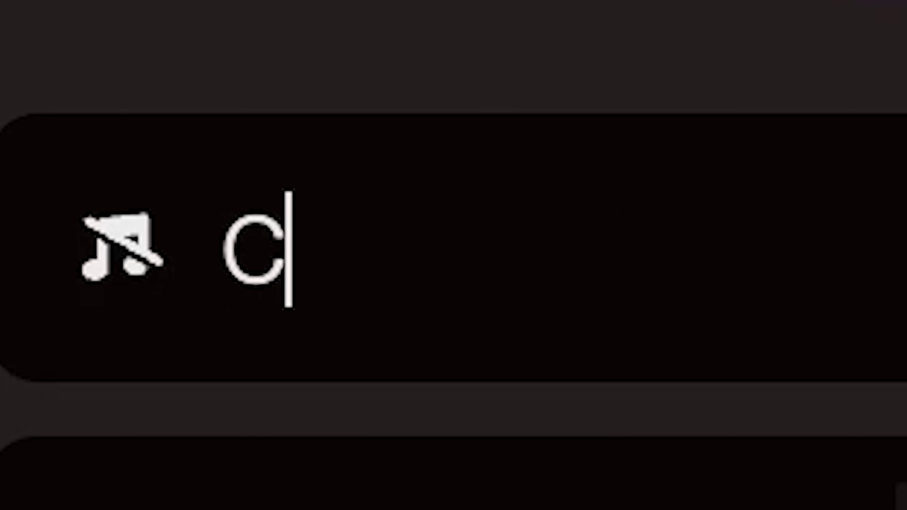
pyautogui.write('sical')
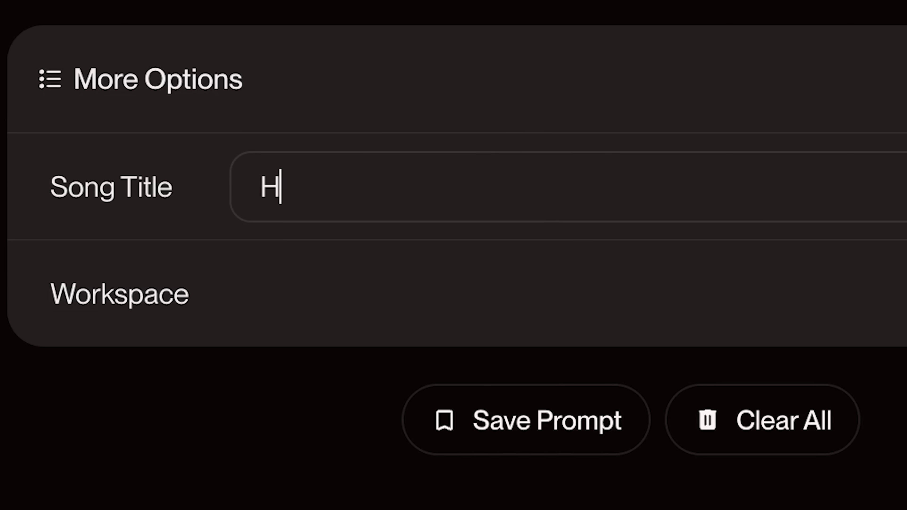
pyautogui.write("ow it's meant to be")
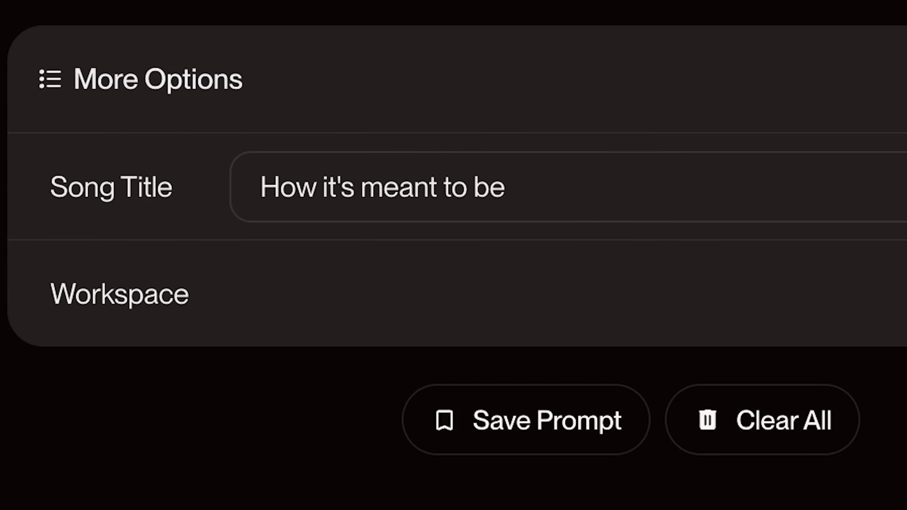